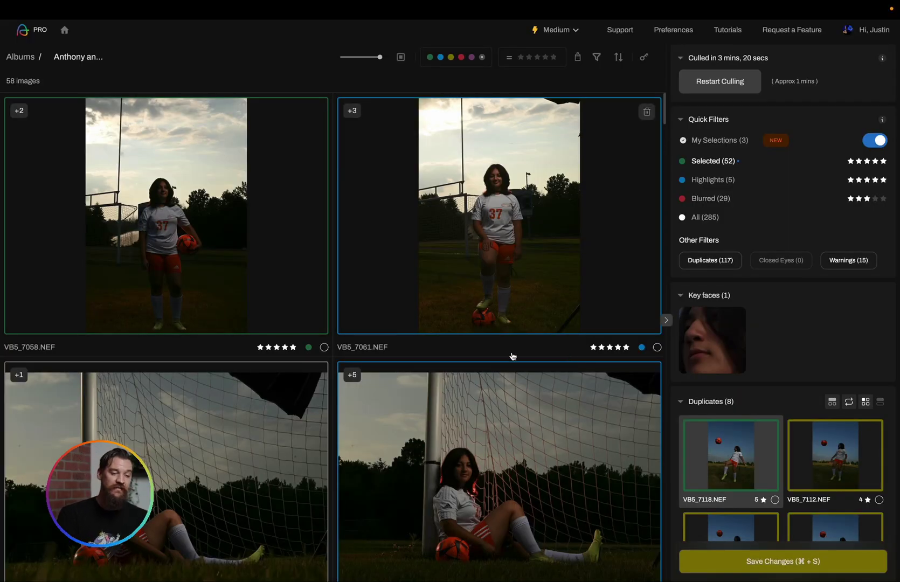
Reject VB5_7058 with the X shortcut, dropping the album to 57 images and 51 selected.
scroll(512, 357, down, 1)
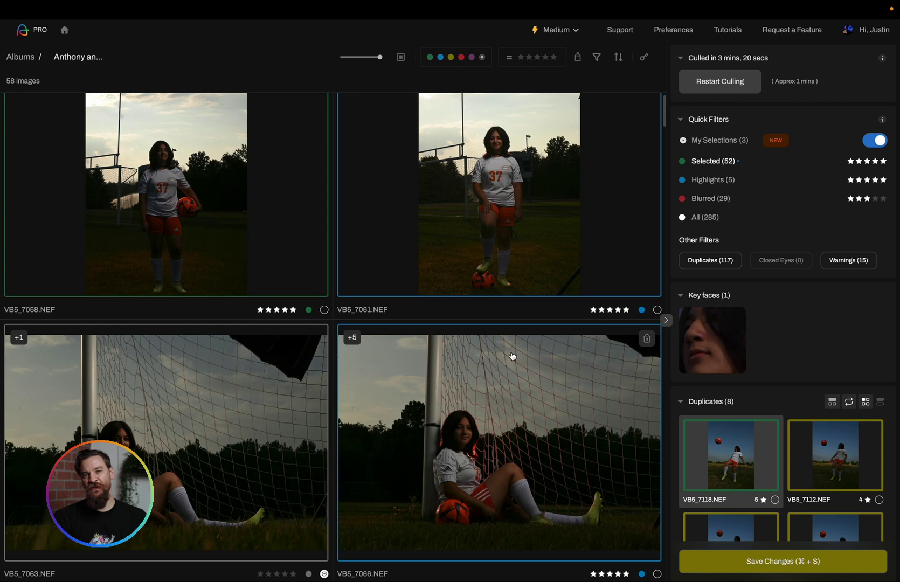
scroll(511, 355, up, 1)
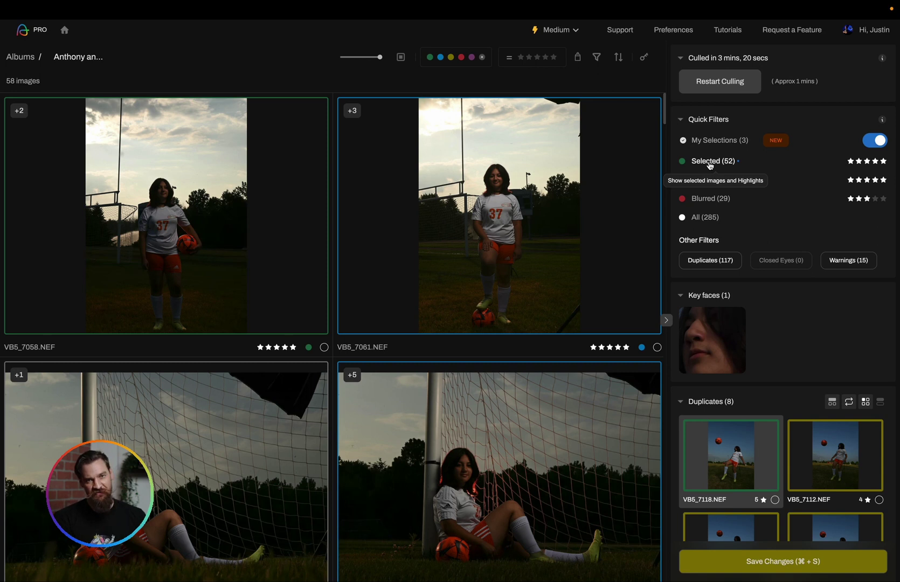
scroll(503, 226, down, 1)
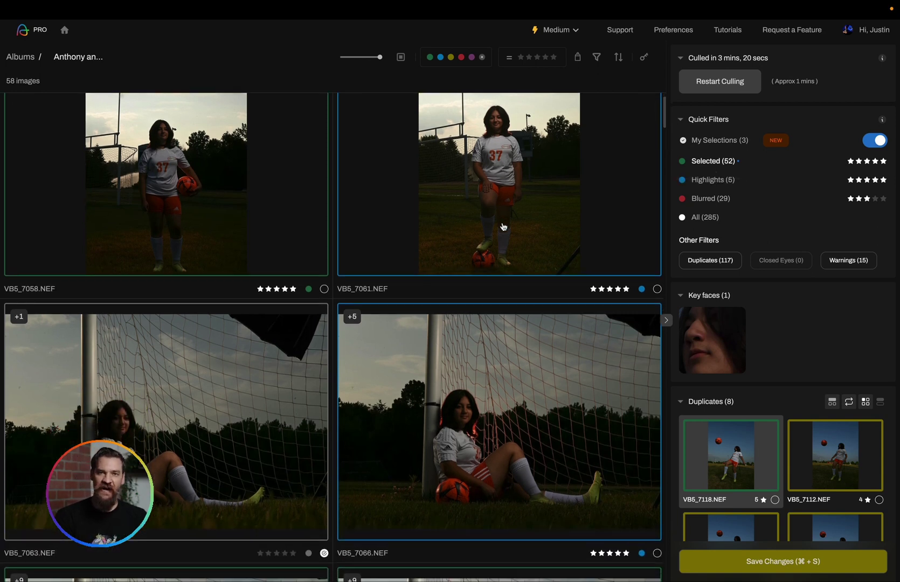
scroll(502, 226, up, 1)
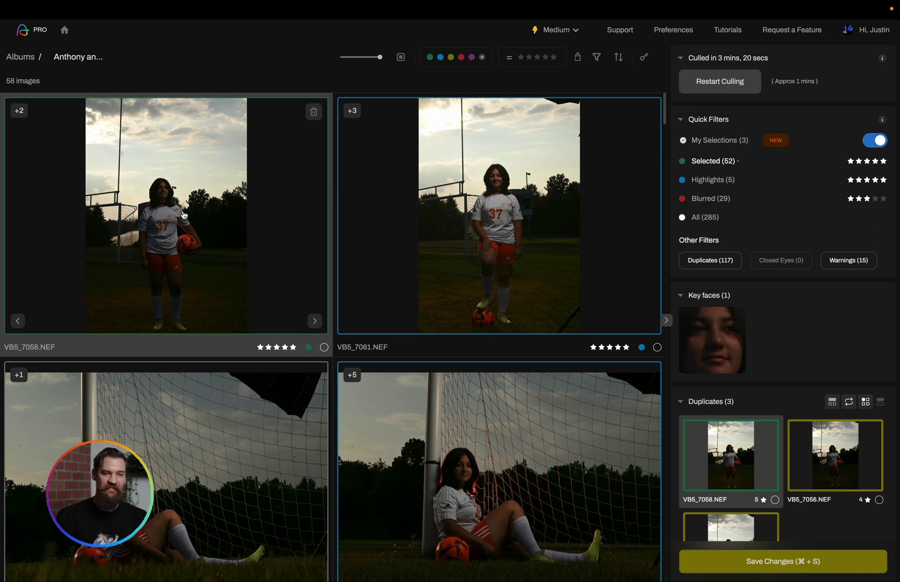
key(x)
scroll(221, 222, down, 1)
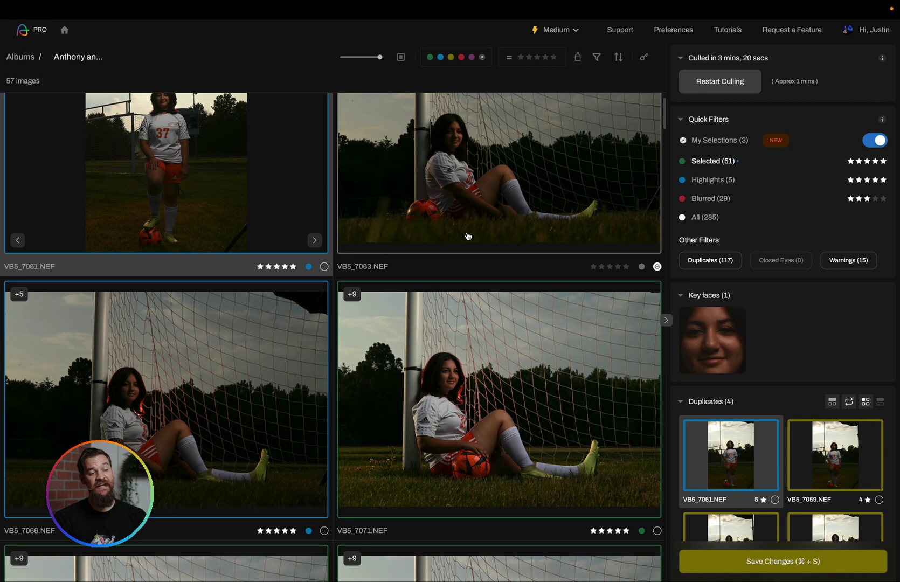
Switch to spray-can tagging and use it to remove VB5_7063 and VB5_7078 from the album.
click(576, 60)
click(565, 57)
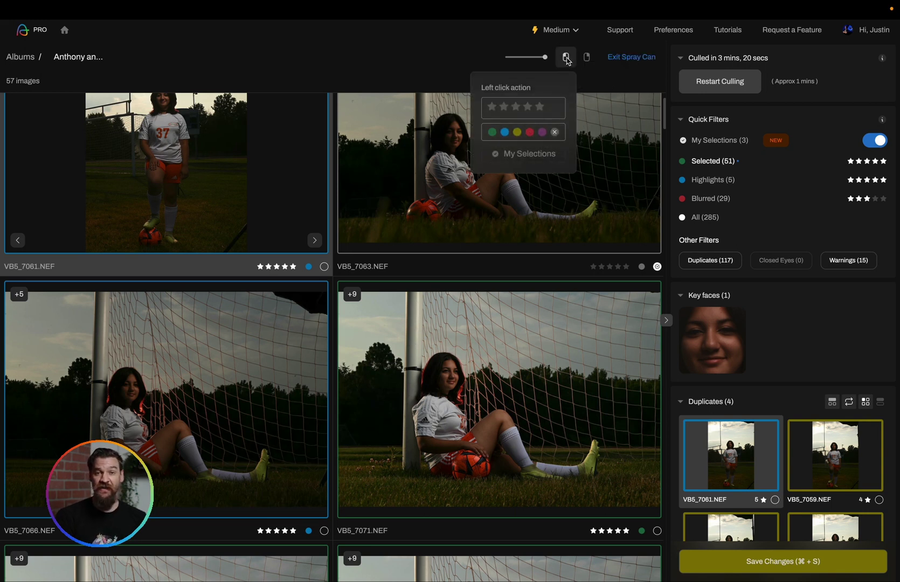
scroll(532, 245, up, 2)
click(486, 161)
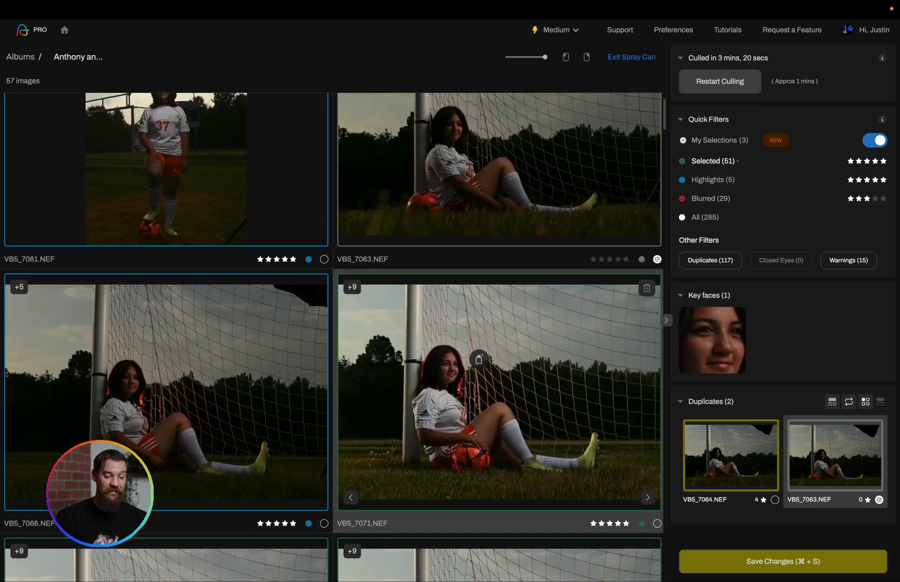
scroll(247, 408, down, 8)
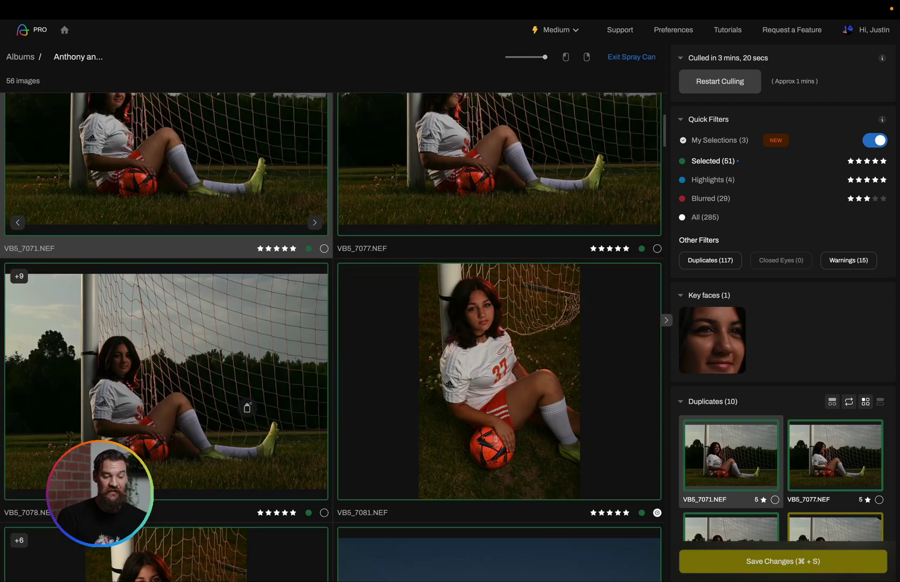
scroll(246, 407, down, 3)
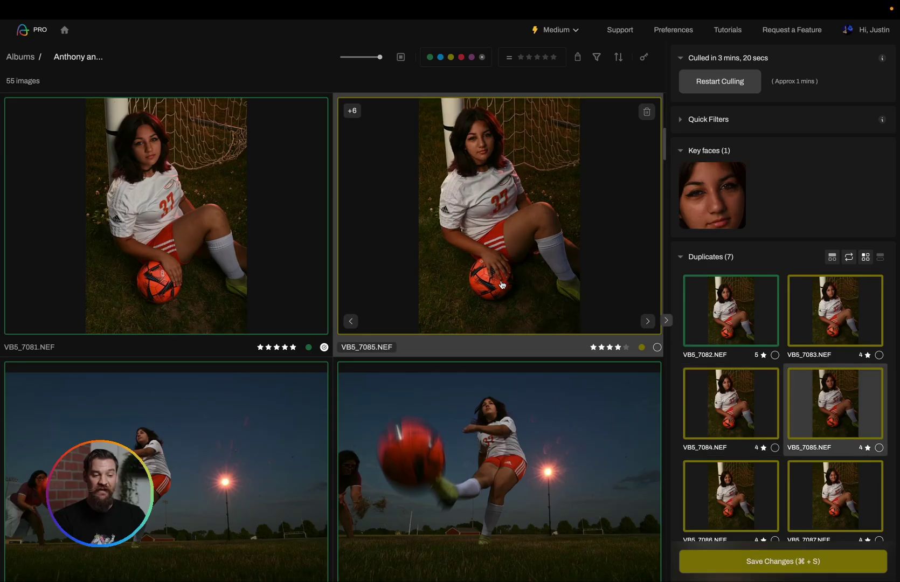
In VB5_7082's loupe view, rate duplicate VB5_7086 five stars to select it, then return to the grid.
key(Right)
key(Left)
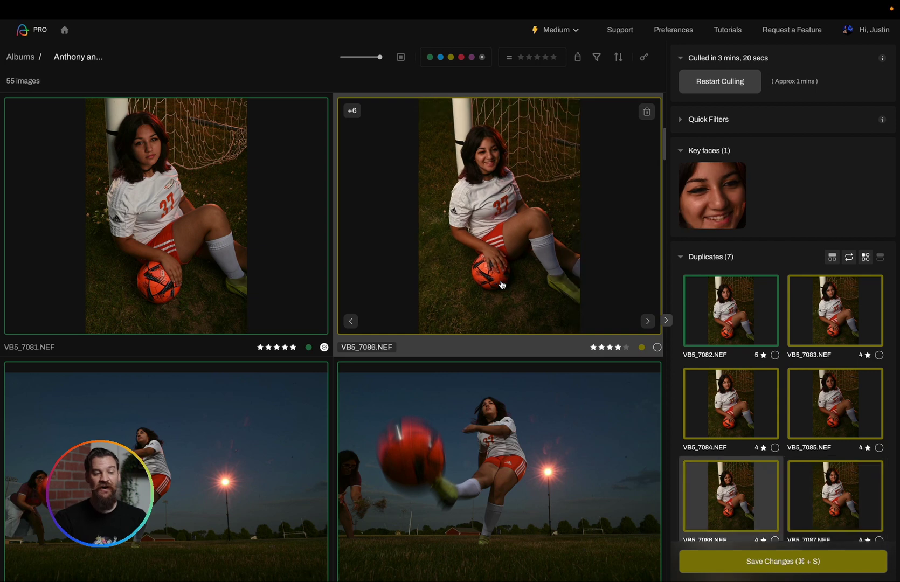
double_click(705, 306)
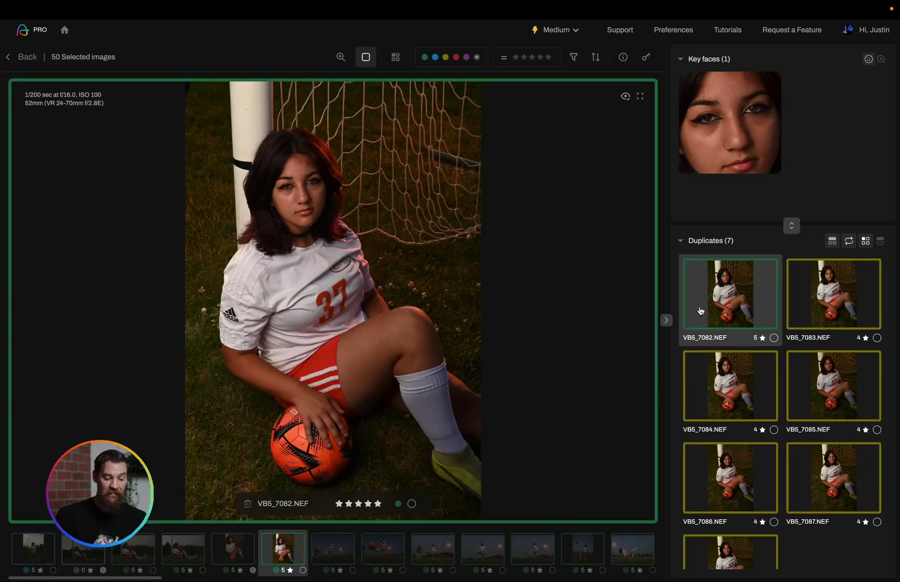
key(Right)
key(Right)
key(Right)
key(Down)
key(Left)
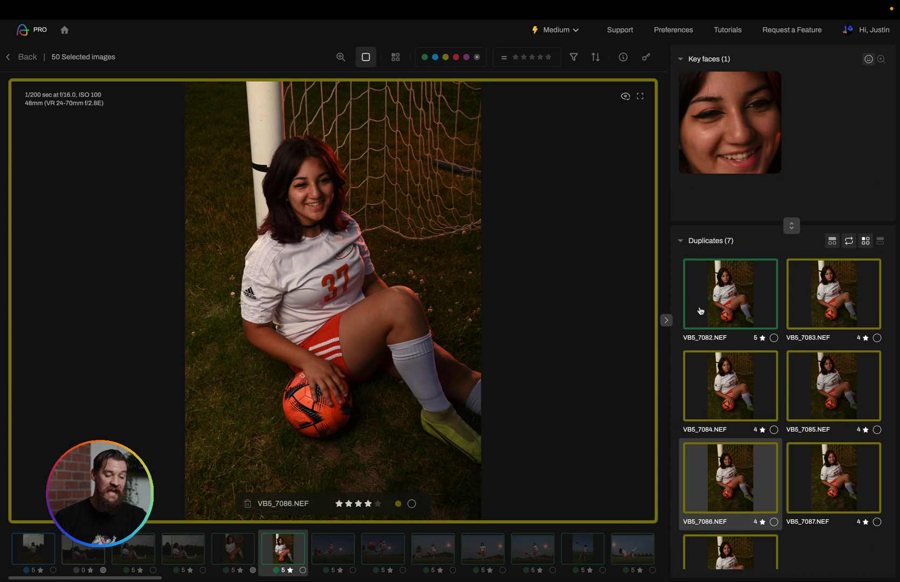
key(5)
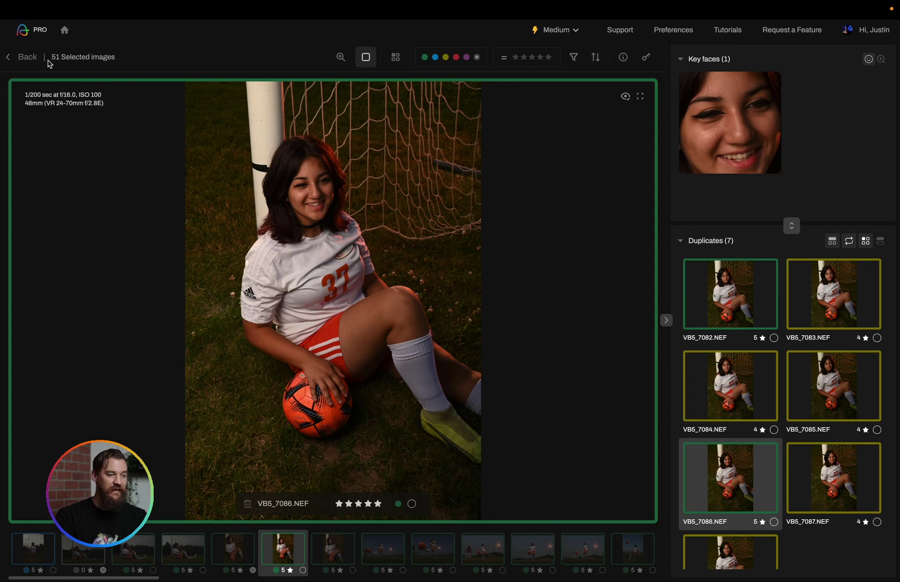
click(24, 57)
Make duplicate VB5_7115 the 5-star pick in place of VB5_7118, which drops to 4 stars.
scroll(420, 306, down, 10)
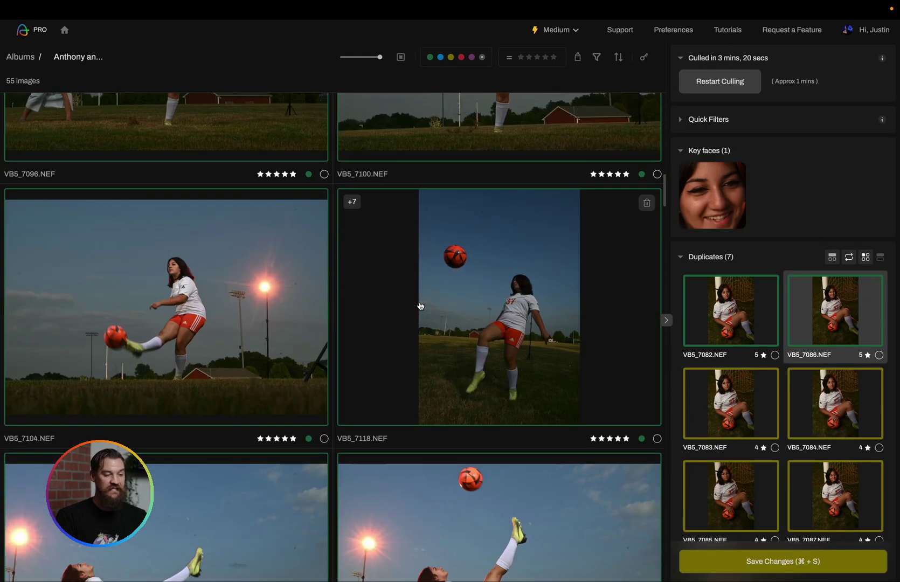
scroll(421, 306, down, 5)
scroll(420, 306, up, 5)
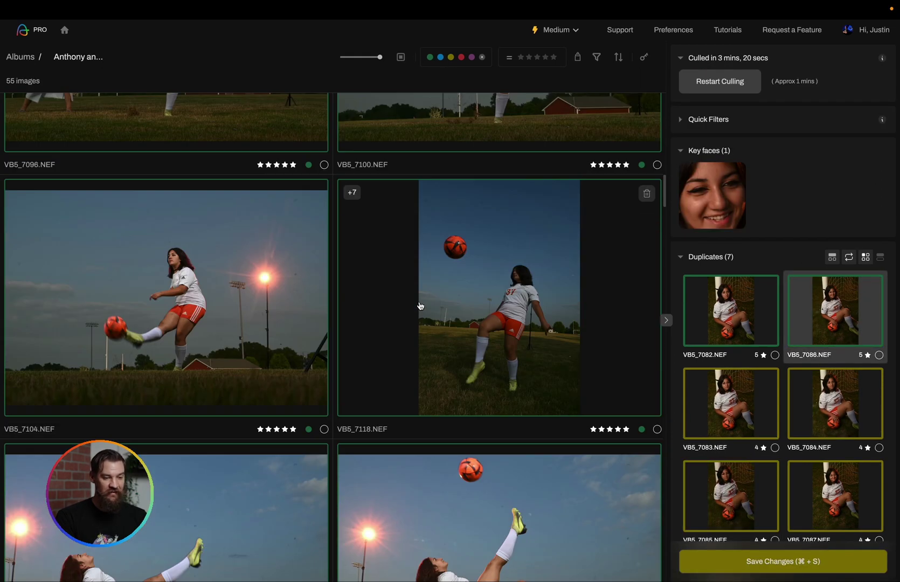
click(462, 265)
key(Right)
key(Right)
key(Right)
key(Right)
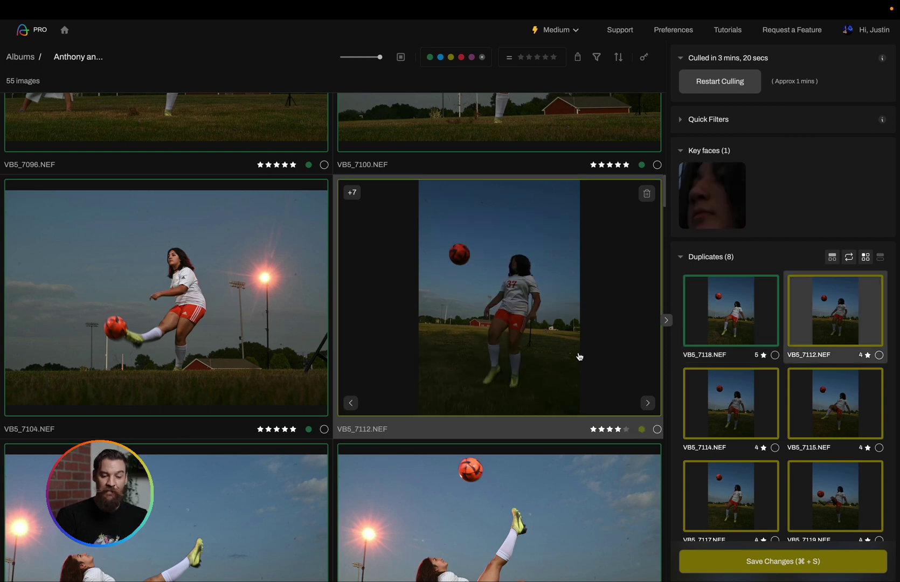
key(Left)
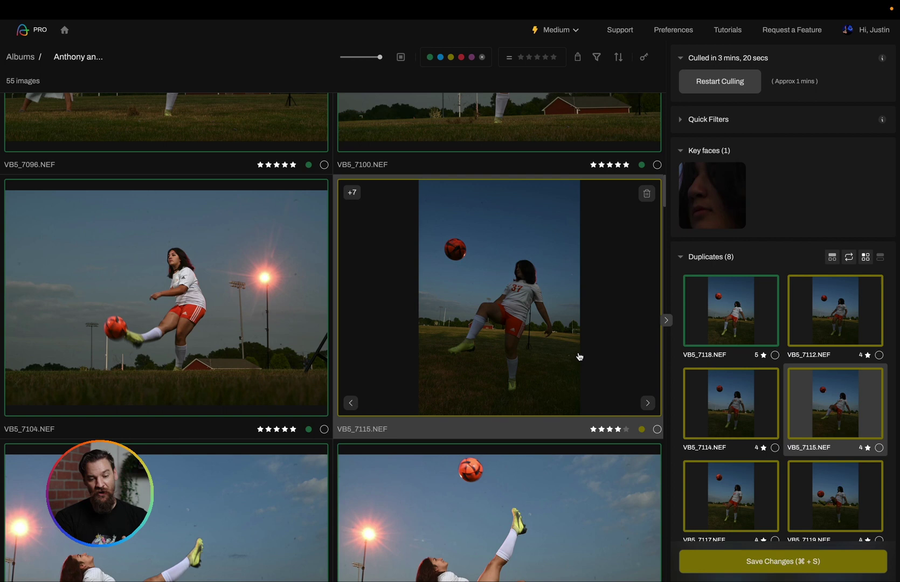
key(Left)
key(Left)
key(Left)
key(Right)
key(Right)
key(Right)
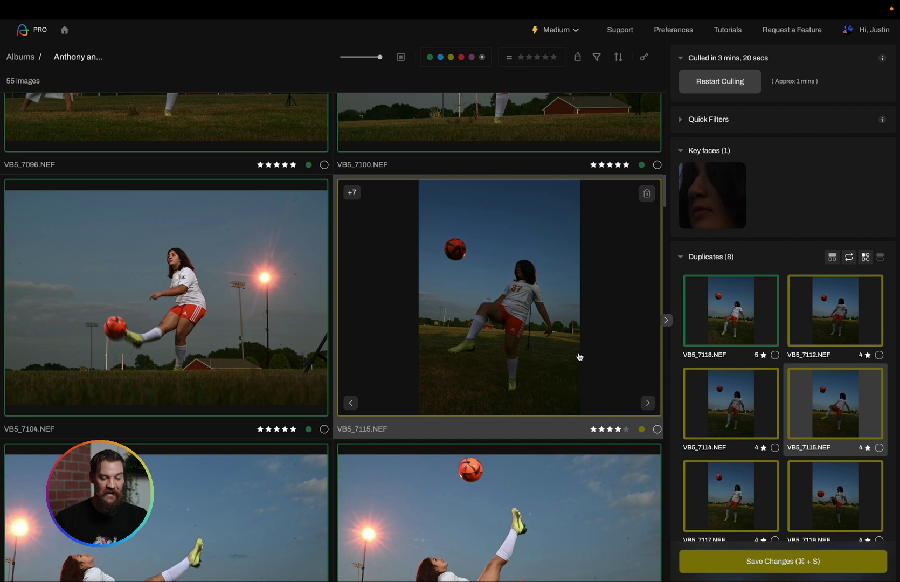
key(5)
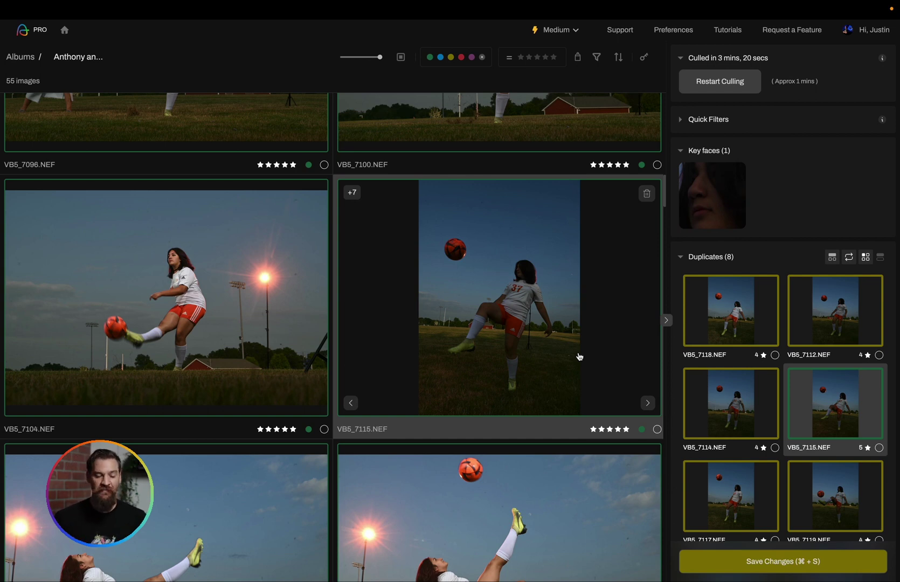
Expand the quick filters and add VB5_7094 and VB5_7142 to My Selections.
click(684, 124)
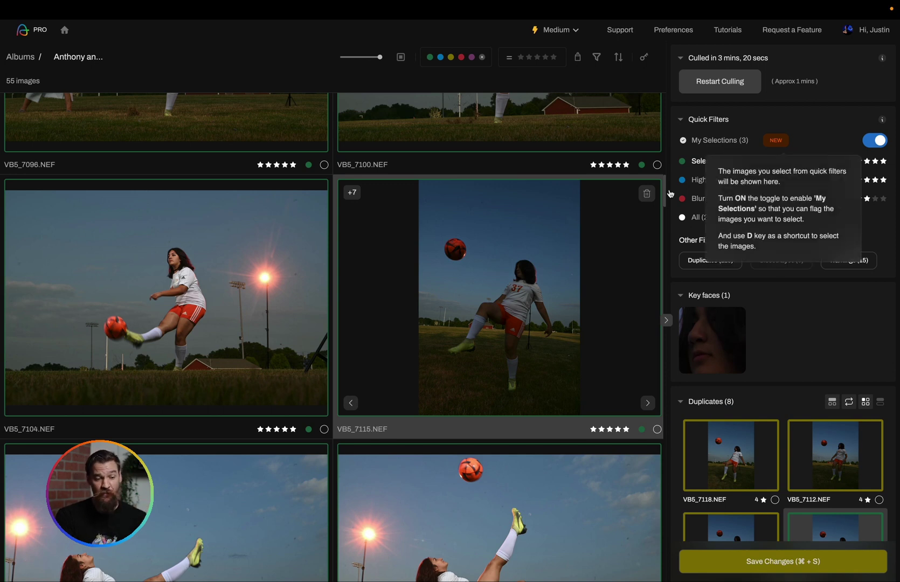
scroll(552, 267, up, 10)
scroll(552, 271, up, 5)
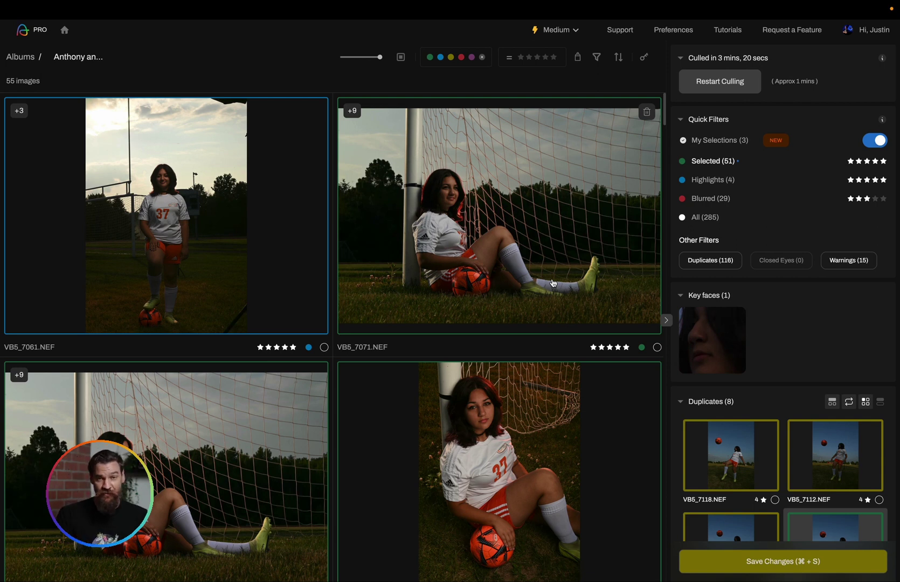
scroll(524, 333, down, 4)
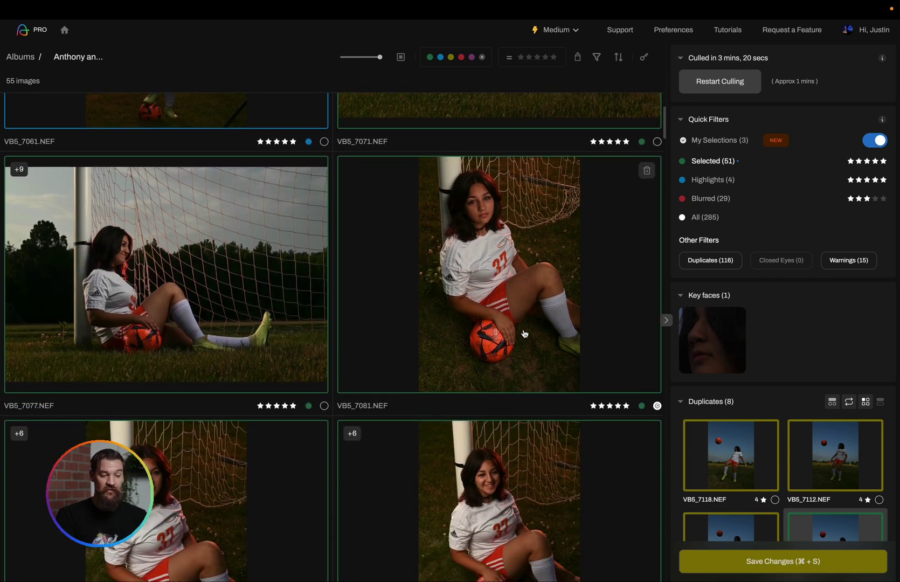
scroll(524, 333, down, 6)
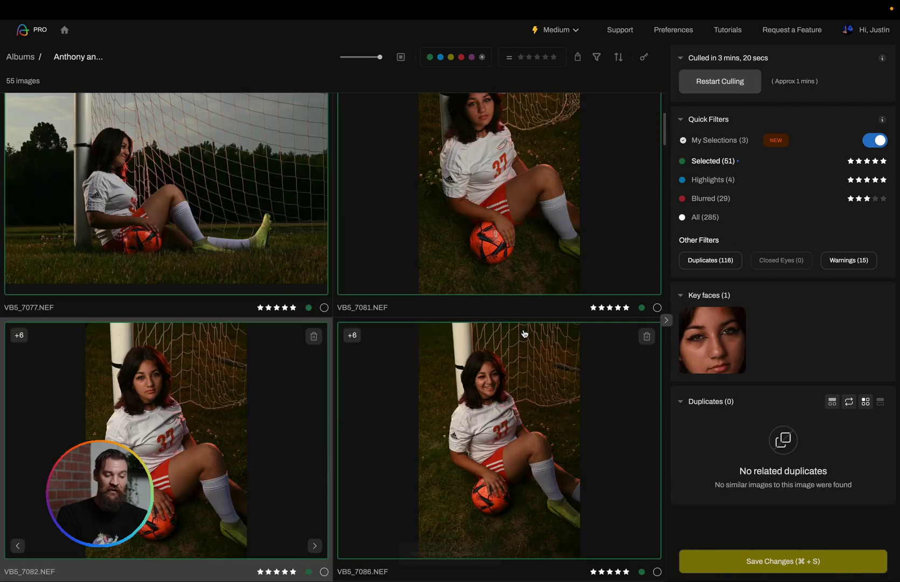
scroll(523, 333, down, 2)
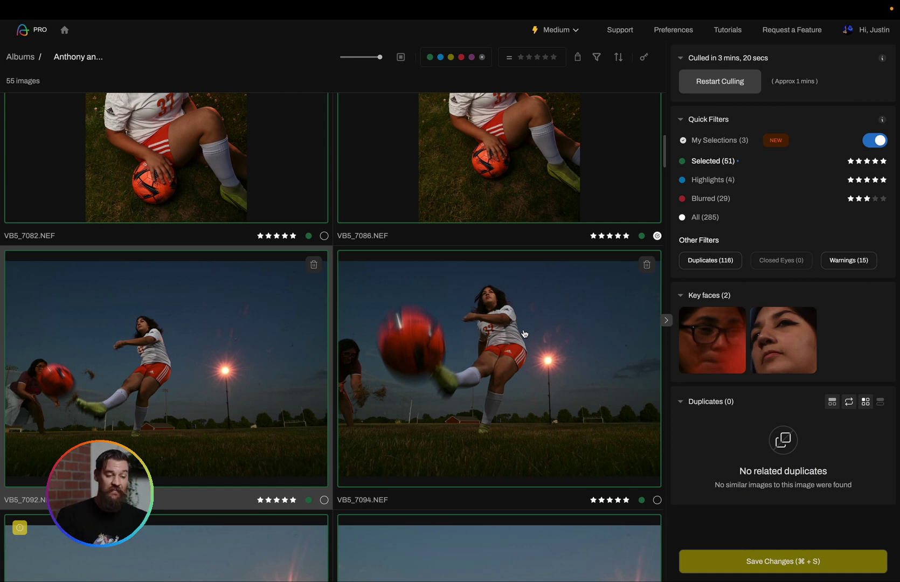
scroll(524, 333, down, 3)
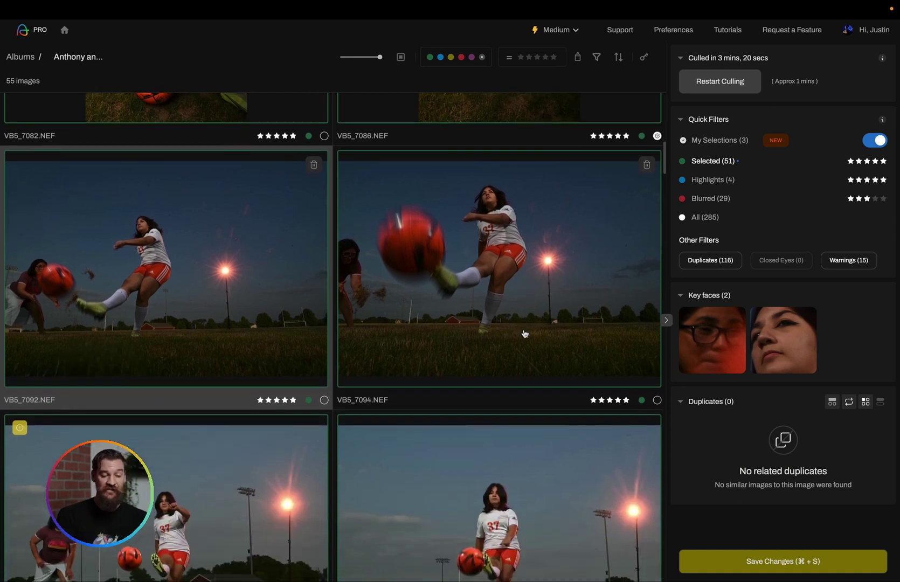
click(657, 400)
scroll(568, 380, down, 10)
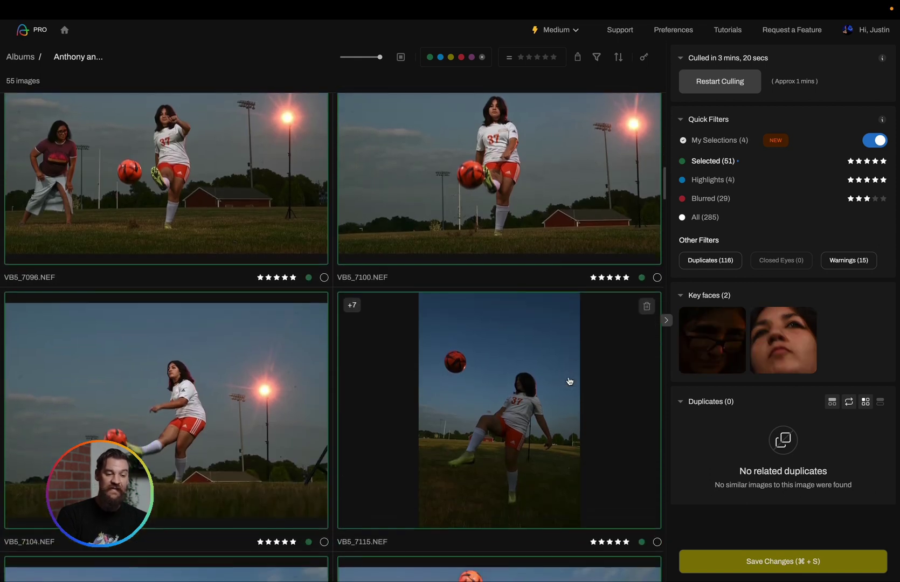
scroll(569, 381, down, 15)
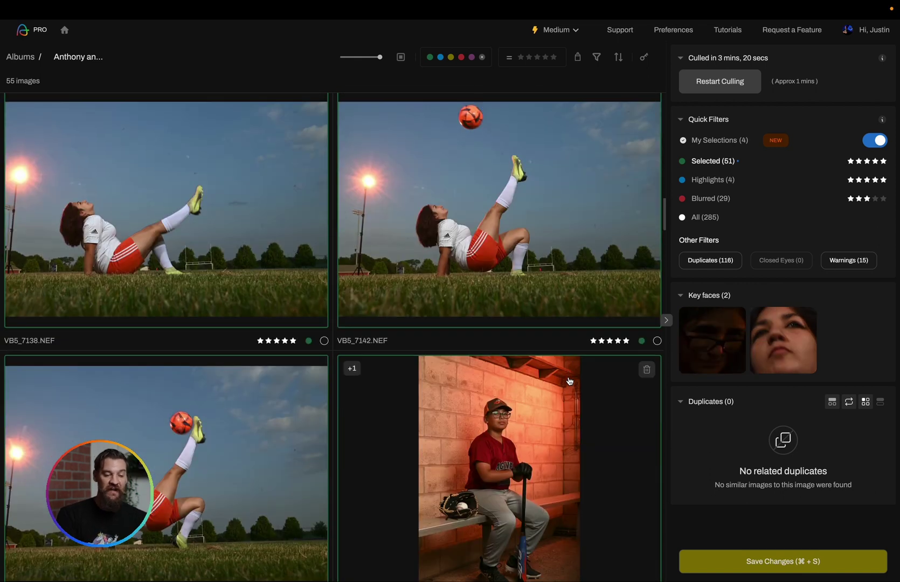
click(656, 341)
Add the bench portrait VB5_7152, fence portrait VB5_7175 and VB5_7178 to My Selections.
scroll(658, 356, down, 7)
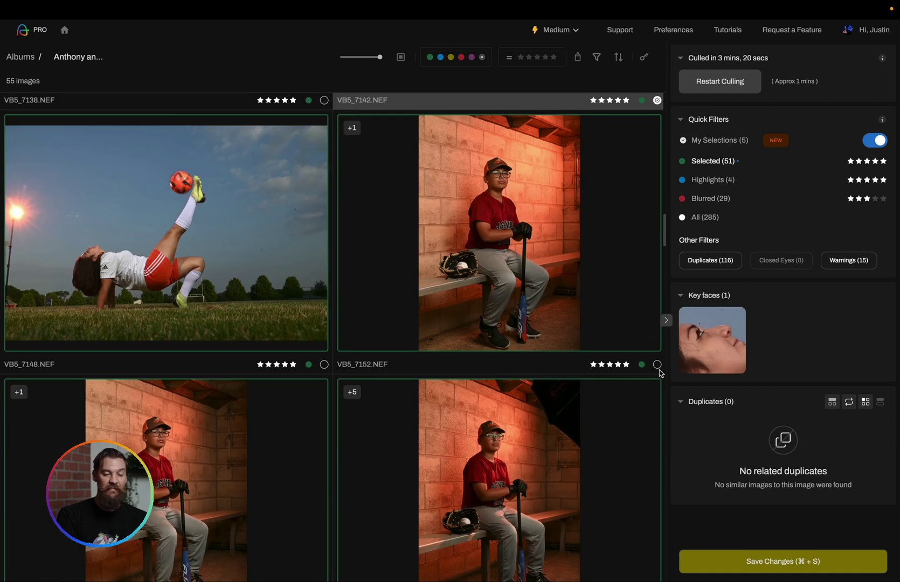
click(657, 365)
scroll(658, 366, down, 15)
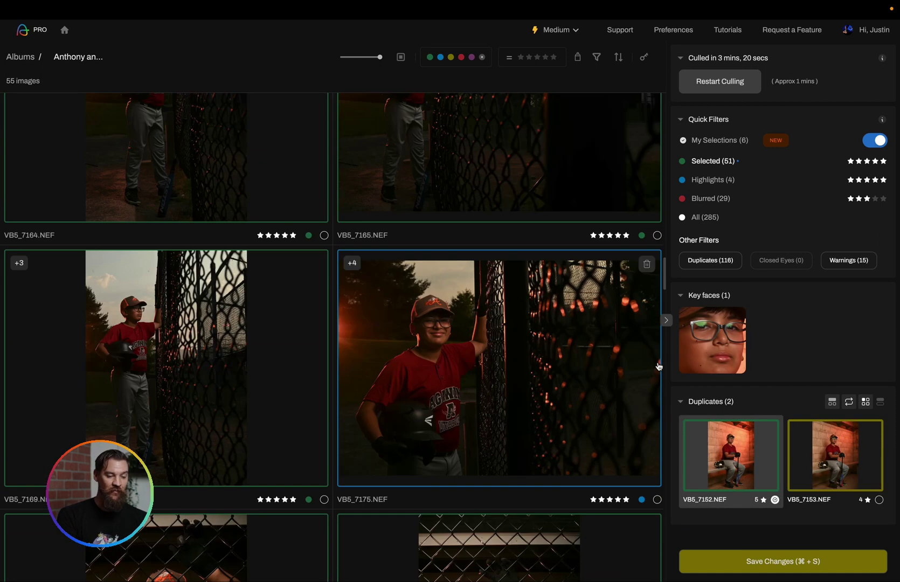
click(656, 499)
scroll(490, 291, down, 5)
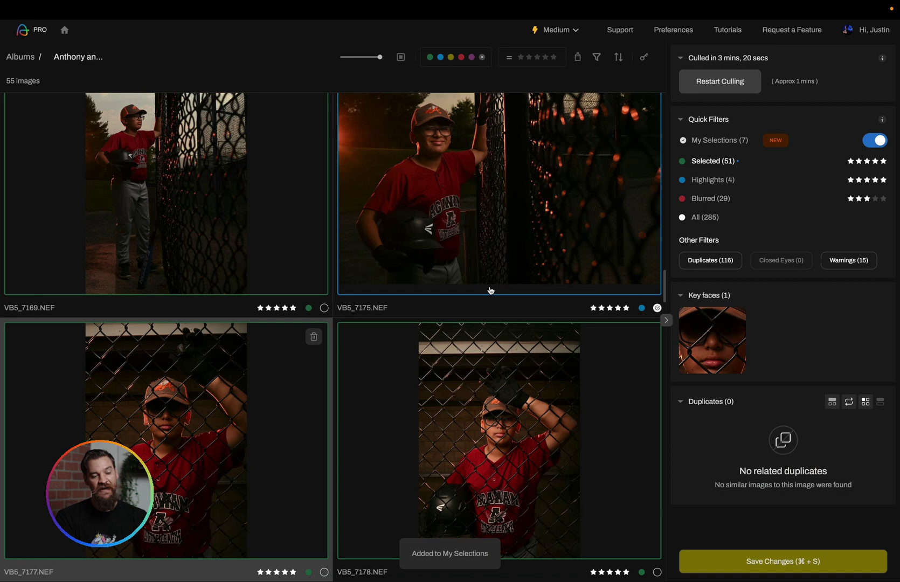
scroll(490, 291, up, 3)
scroll(490, 291, down, 8)
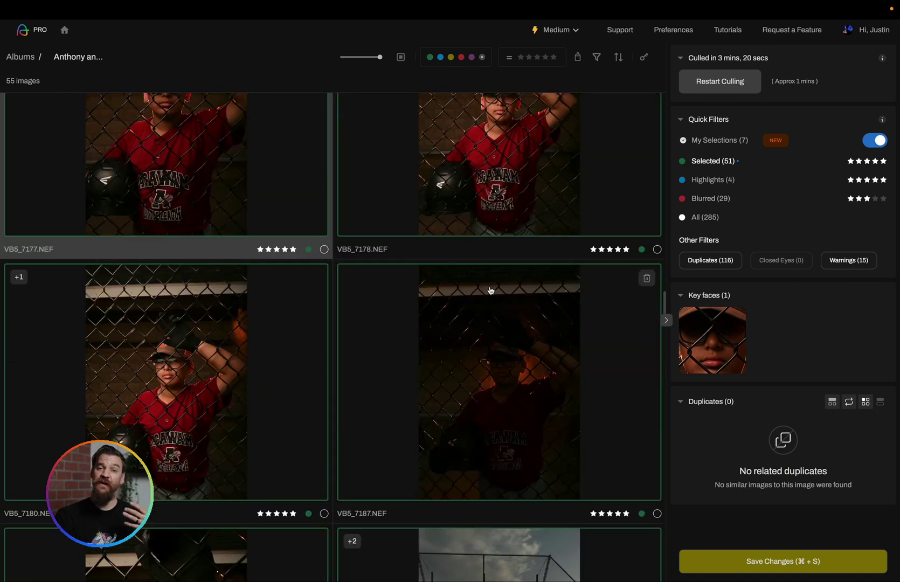
click(657, 249)
scroll(654, 259, up, 1)
scroll(618, 328, down, 5)
scroll(618, 328, down, 5)
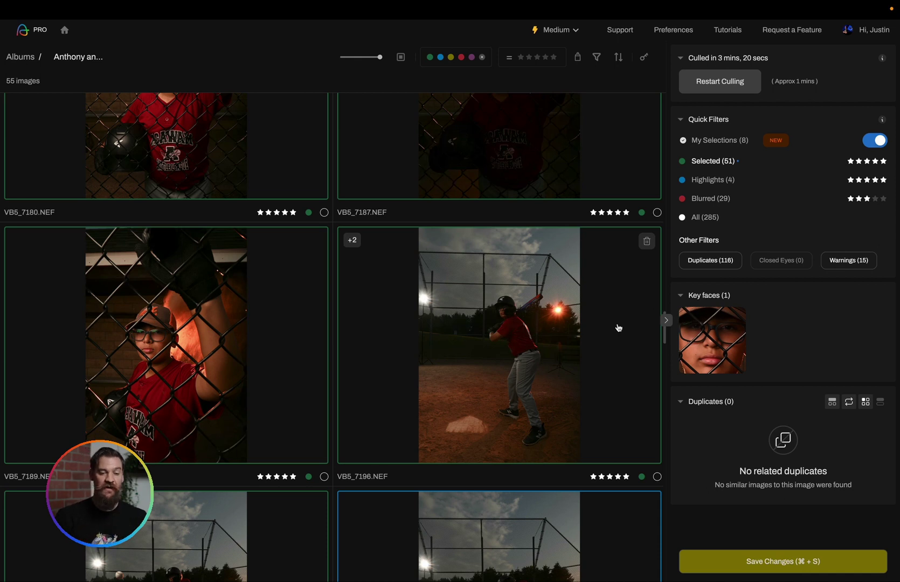
scroll(618, 328, down, 15)
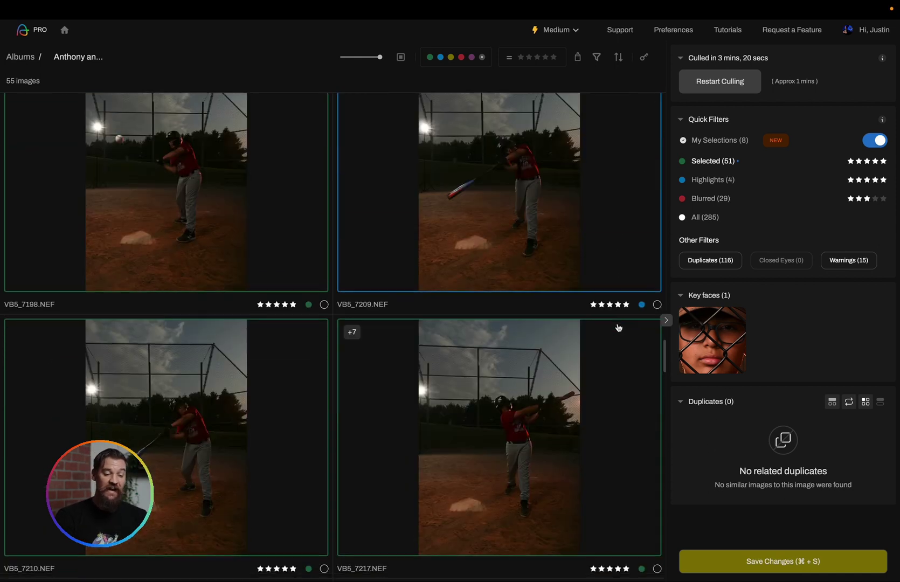
Cycle through VB5_7217's duplicates and add VB5_7223 to My Selections from the Duplicates panel.
click(560, 334)
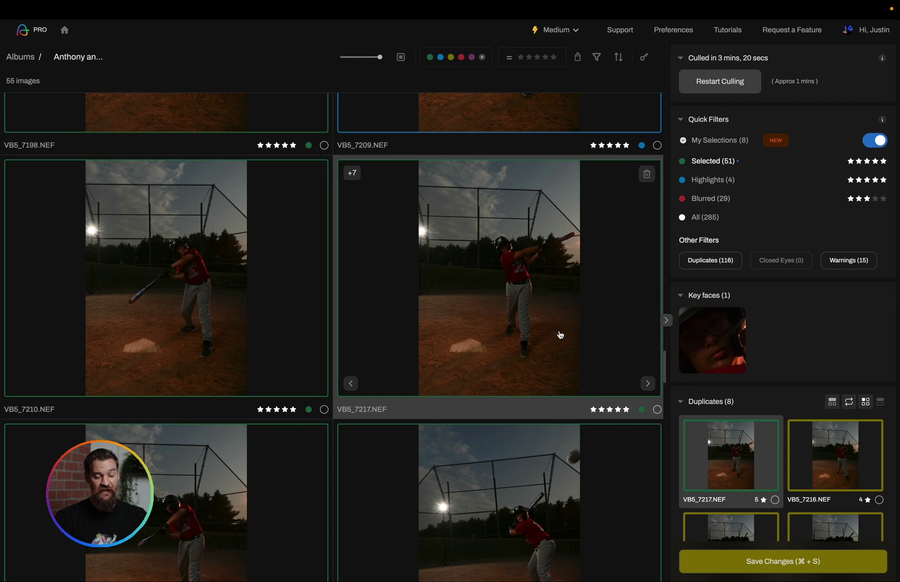
key(Right)
key(Right)
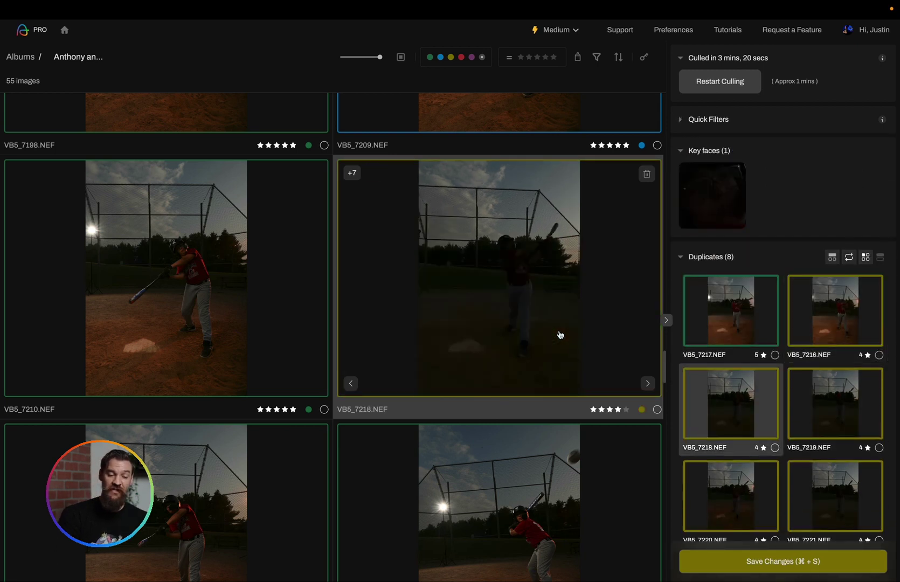
key(Left)
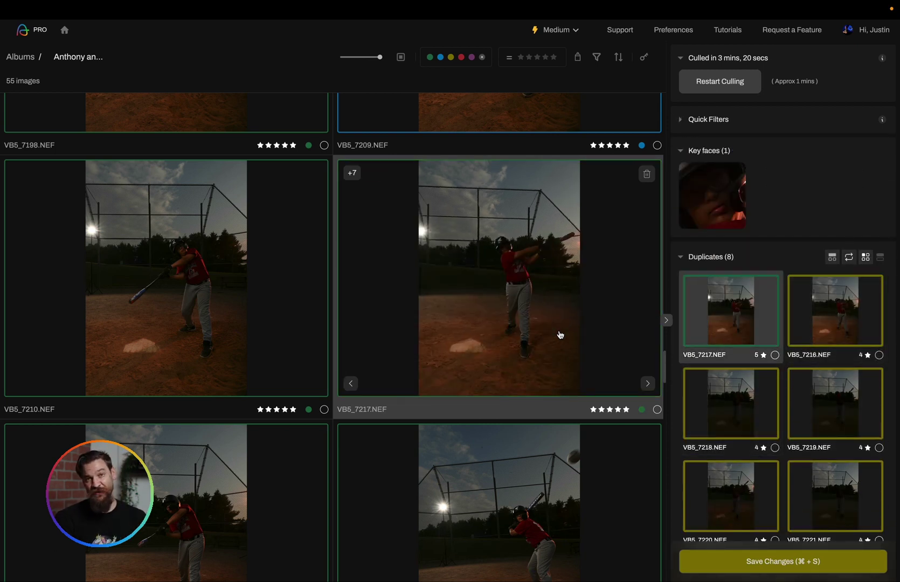
key(Right)
key(Right)
key(Right)
key(Right)
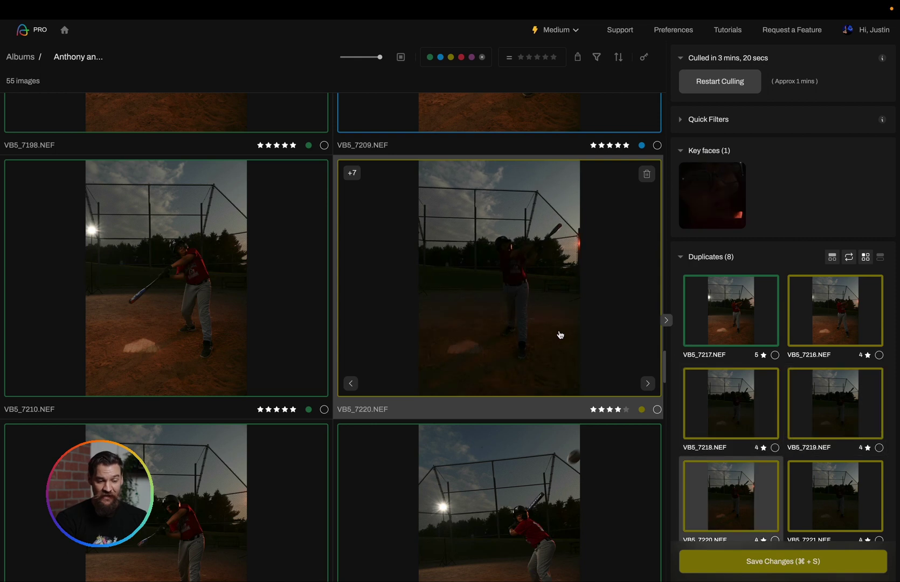
key(Right)
key(Right)
key(Right)
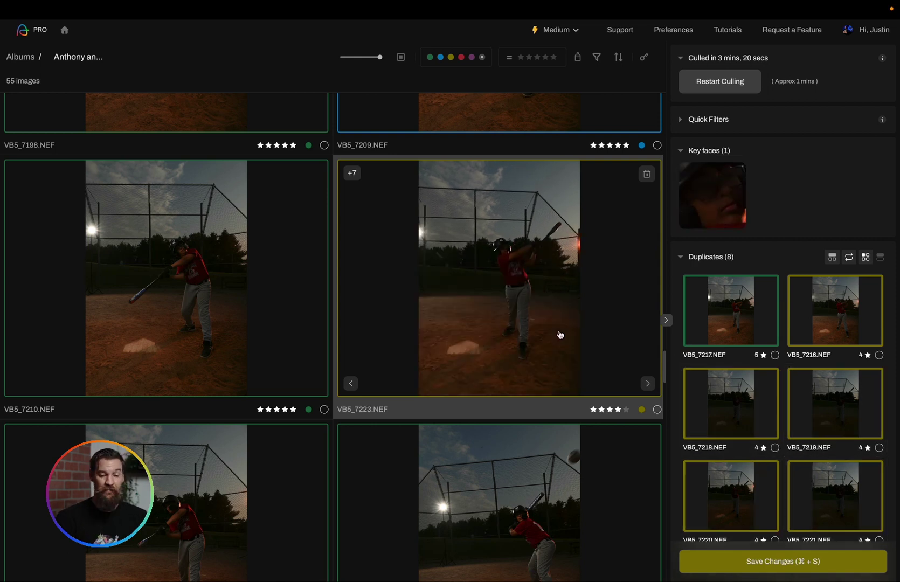
scroll(685, 346, down, 1)
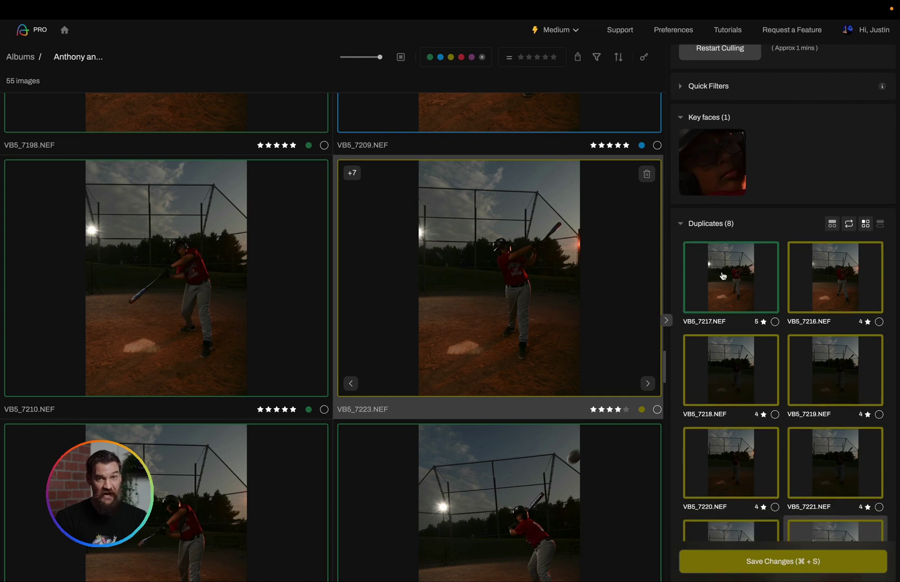
scroll(722, 275, down, 3)
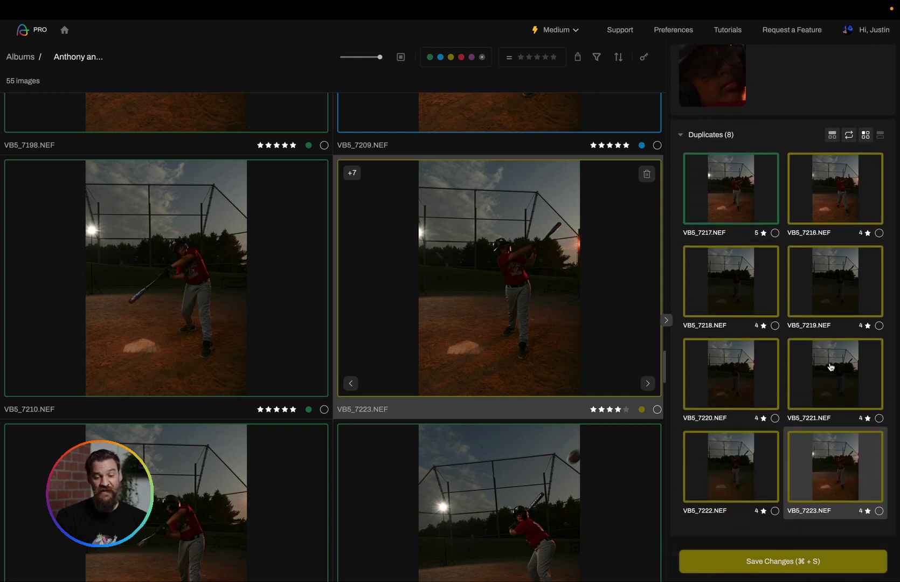
click(879, 511)
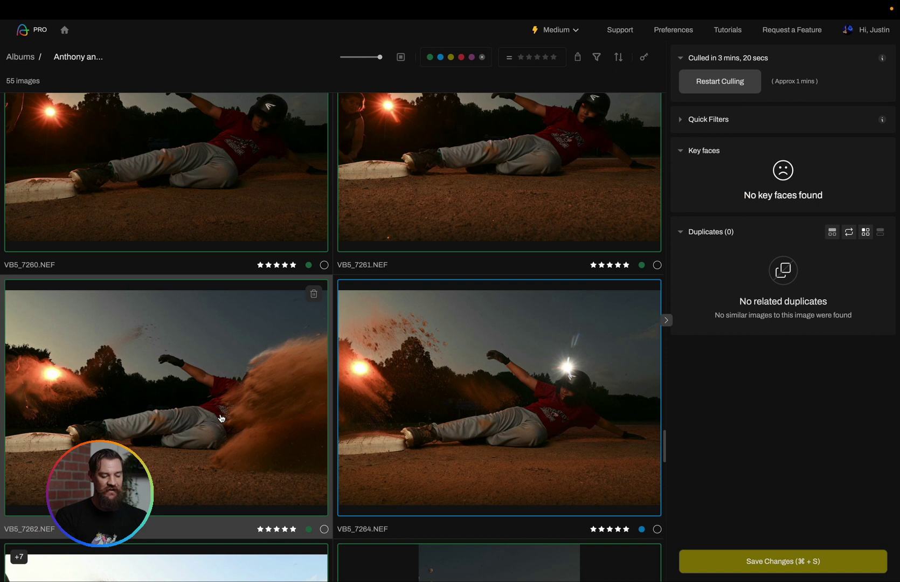
Mark slide shots VB5_7262 and VB5_7264 with the S shortcut, then add VB5_7261 to My Selections.
key(s)
scroll(474, 410, down, 5)
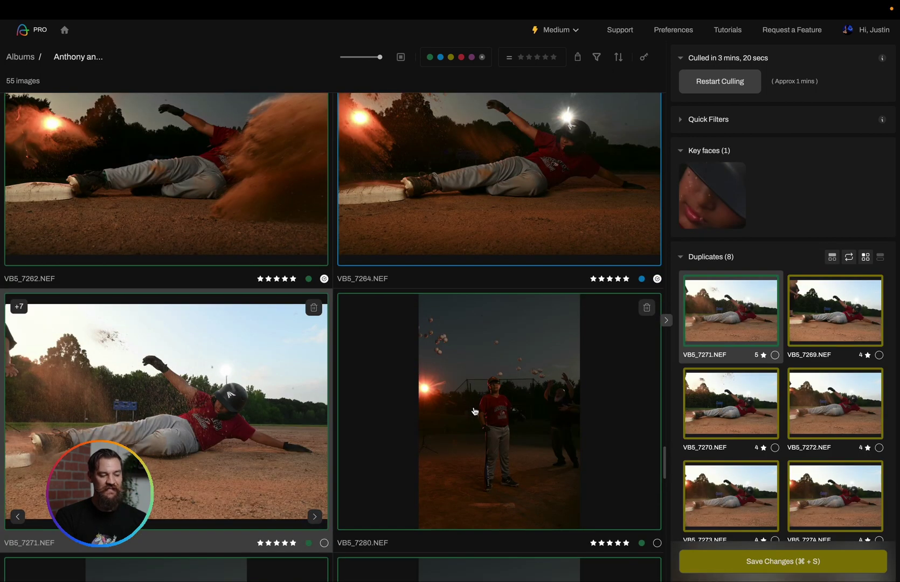
scroll(474, 411, up, 5)
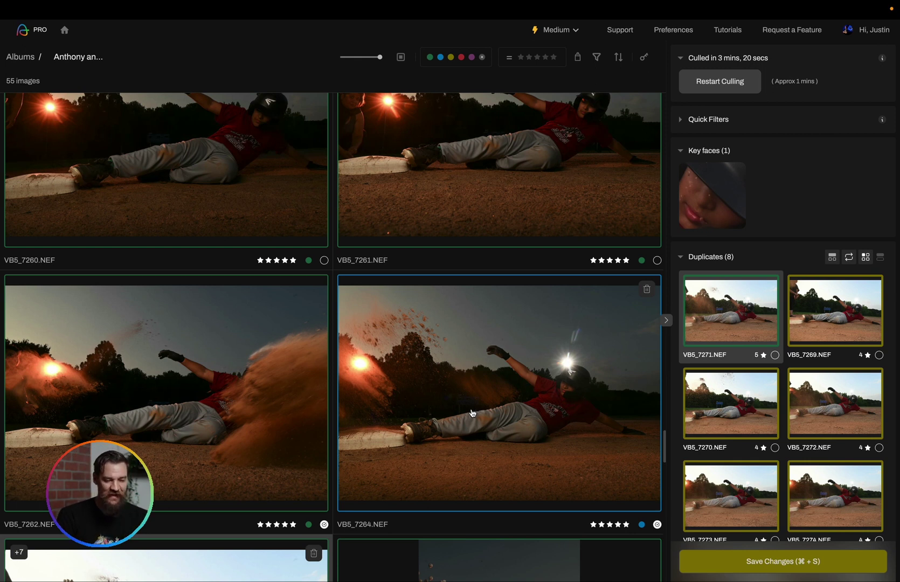
scroll(472, 413, up, 2)
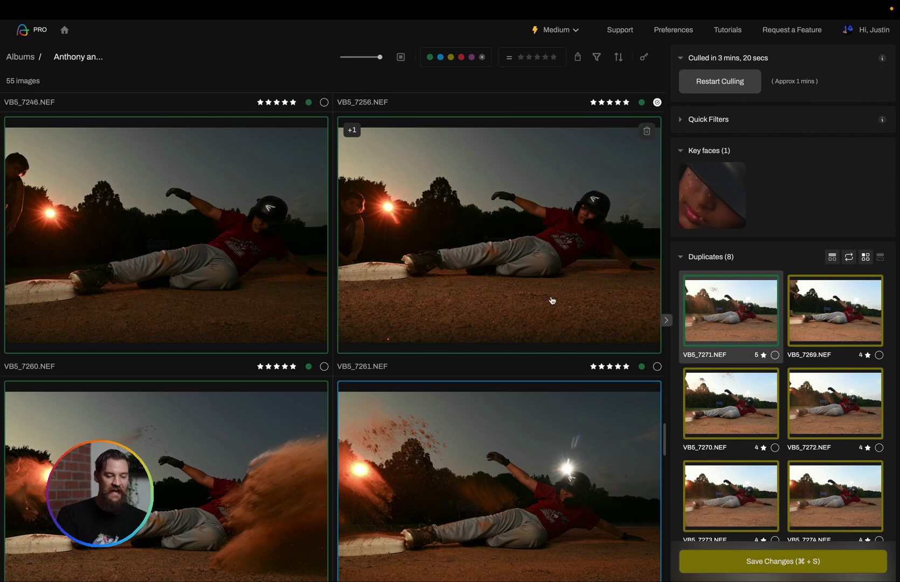
scroll(552, 300, down, 2)
click(555, 211)
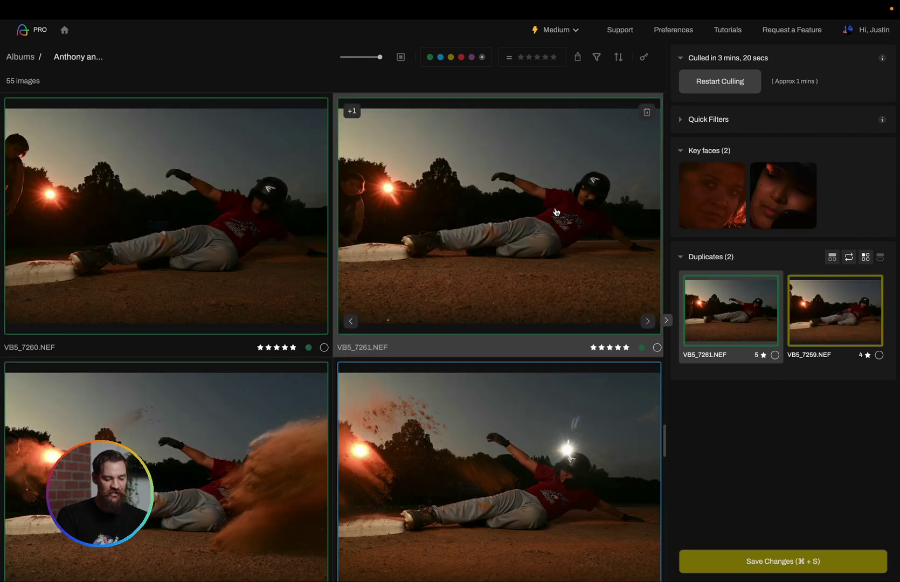